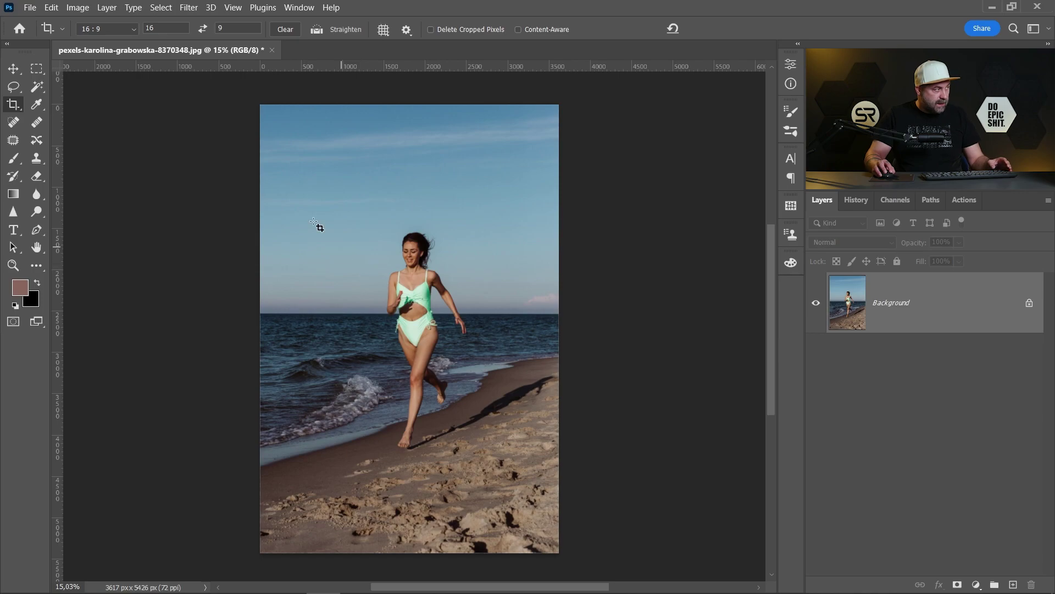
- Set a 16:9 crop frame and drag its sides past the photo to add transparent canvas
{"action": "left_click", "coordinate": [321, 241]}
{"action": "left_click", "coordinate": [96, 30]}
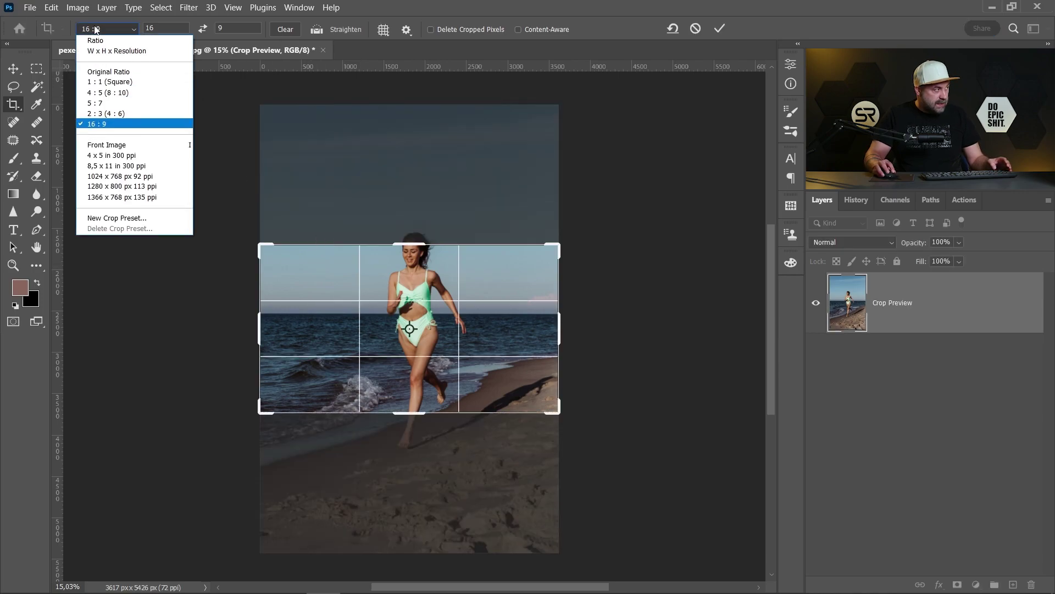
{"action": "left_click", "coordinate": [97, 123]}
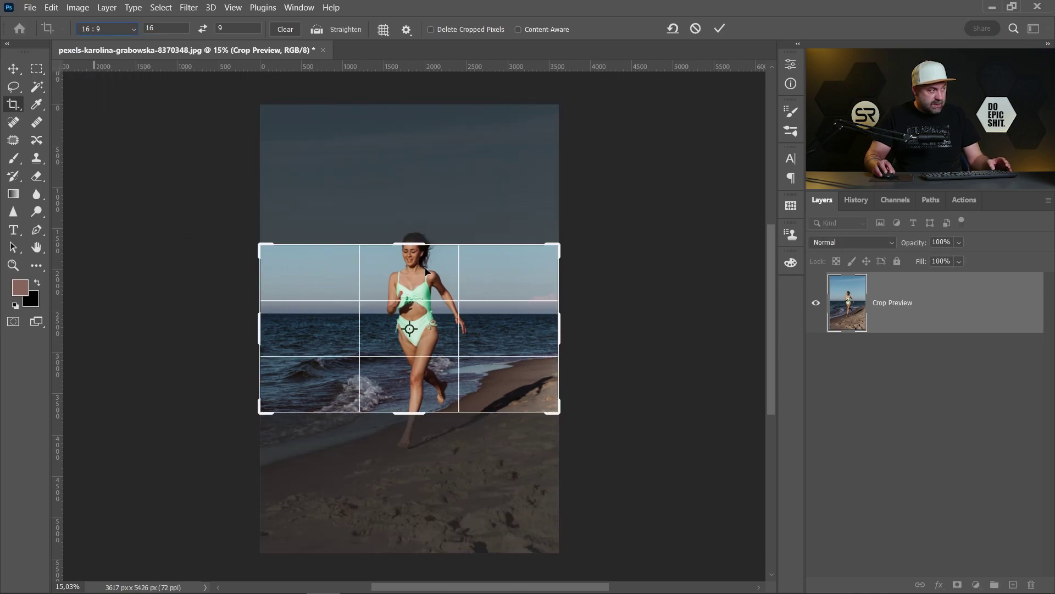
{"action": "mouse_move", "coordinate": [427, 270]}
{"action": "left_mouse_down"}
{"action": "mouse_move", "coordinate": [428, 284]}
{"action": "mouse_move", "coordinate": [430, 247]}
{"action": "mouse_move", "coordinate": [429, 290]}
{"action": "mouse_move", "coordinate": [428, 265]}
{"action": "left_mouse_up"}
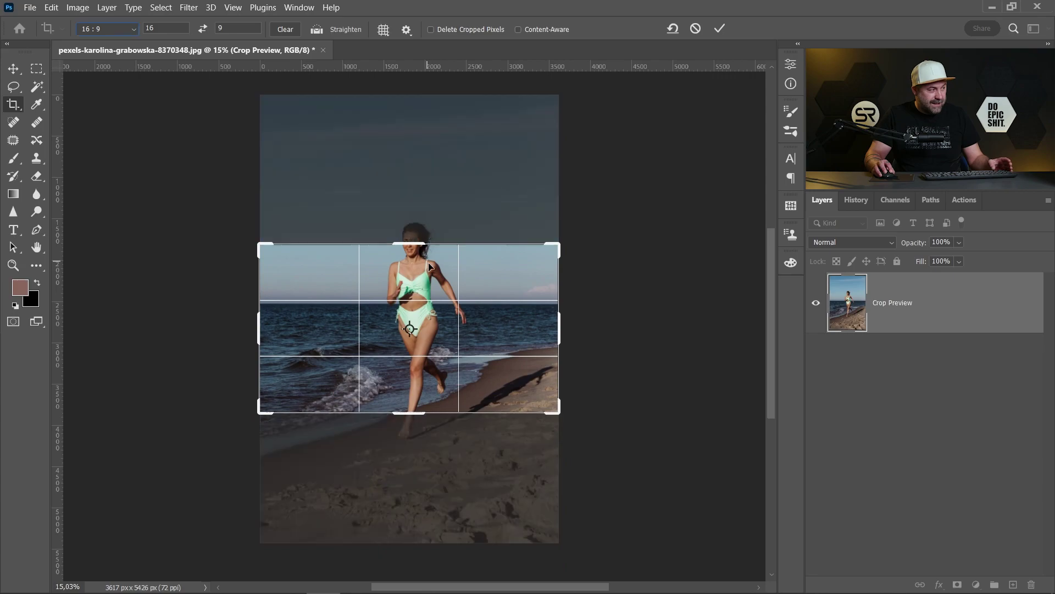
{"action": "left_click_drag", "start_coordinate": [559, 330], "coordinate": [630, 330]}
{"action": "left_click_drag", "start_coordinate": [504, 314], "coordinate": [506, 316]}
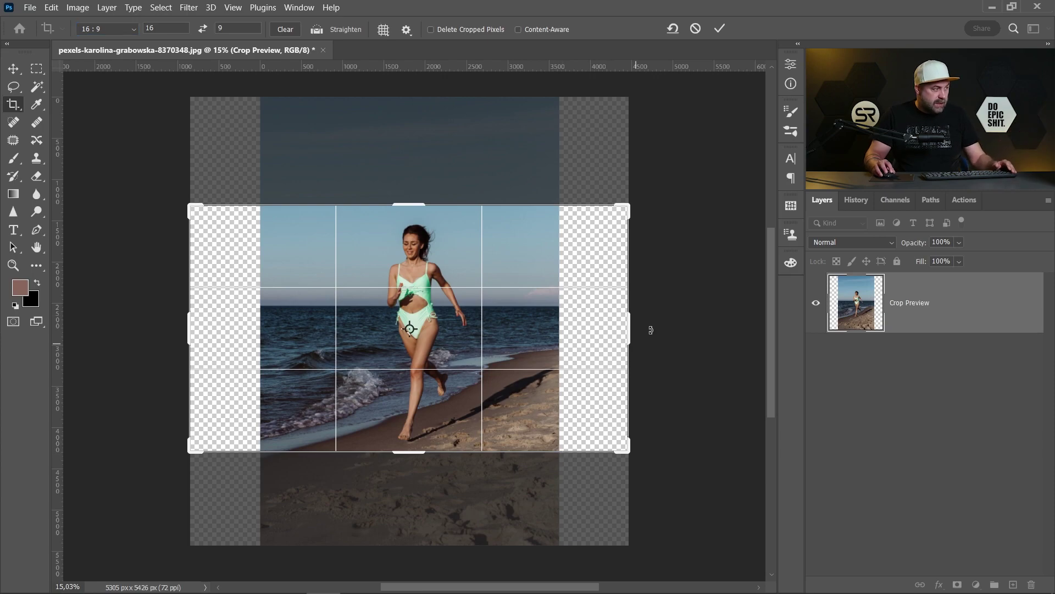
- Discard the pending crop and convert the locked Background into Layer 0
{"action": "key", "text": "Return"}
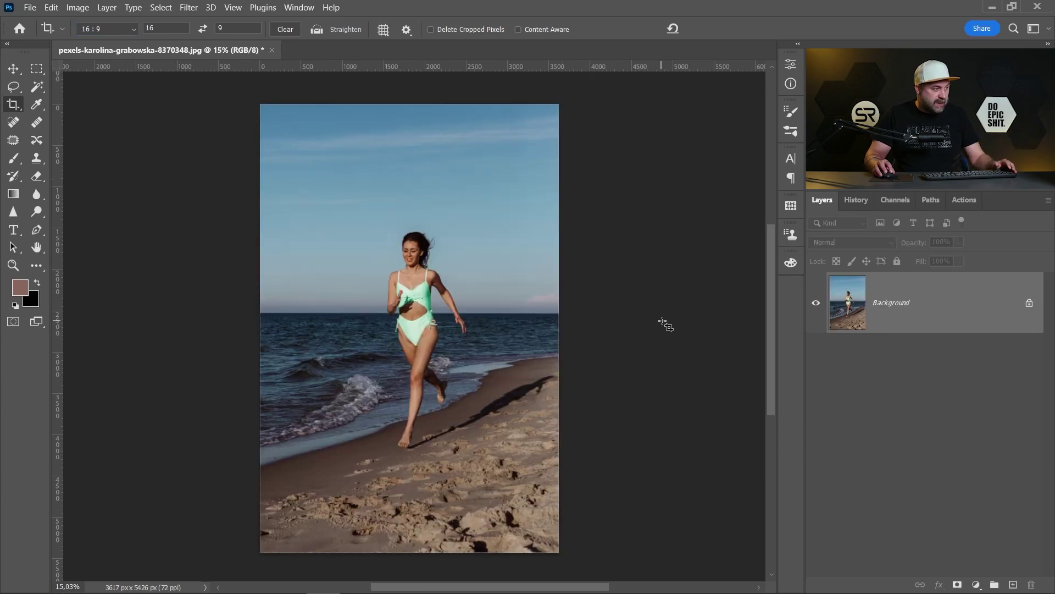
{"action": "double_click", "coordinate": [902, 311]}
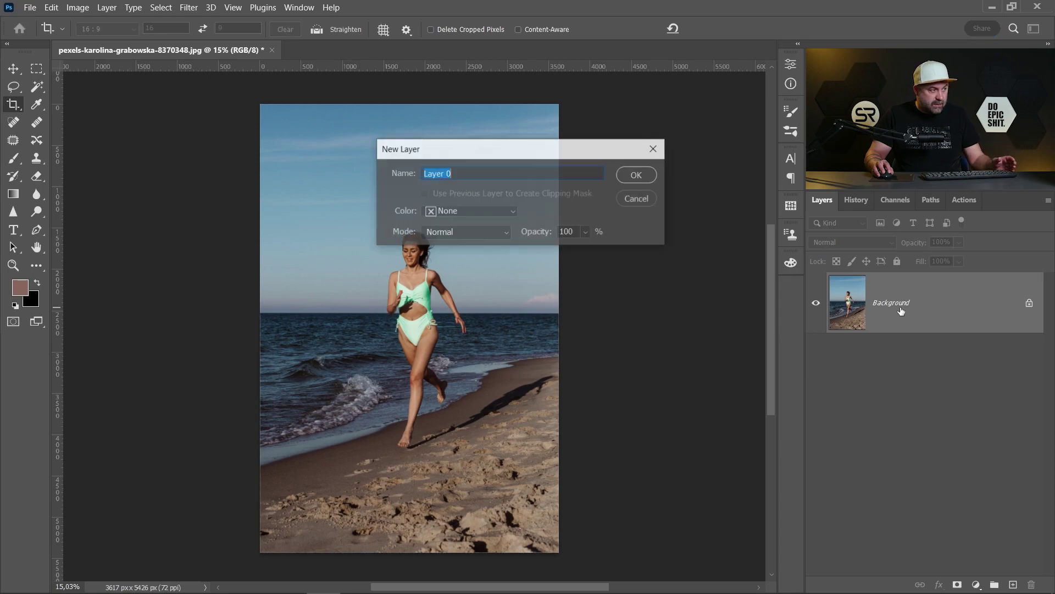
{"action": "left_click", "coordinate": [635, 175]}
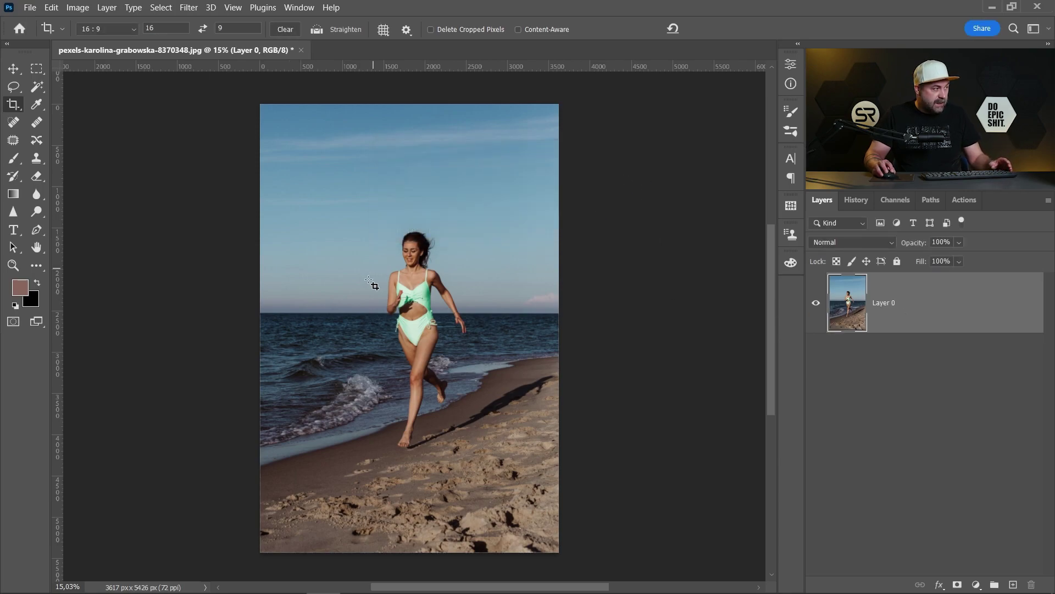
- Apply a new 16:9 crop widened past both edges, giving a 5406 x 3041 px canvas
{"action": "left_click", "coordinate": [369, 279]}
{"action": "left_click_drag", "start_coordinate": [559, 336], "coordinate": [638, 336]}
{"action": "left_click_drag", "start_coordinate": [193, 213], "coordinate": [198, 216]}
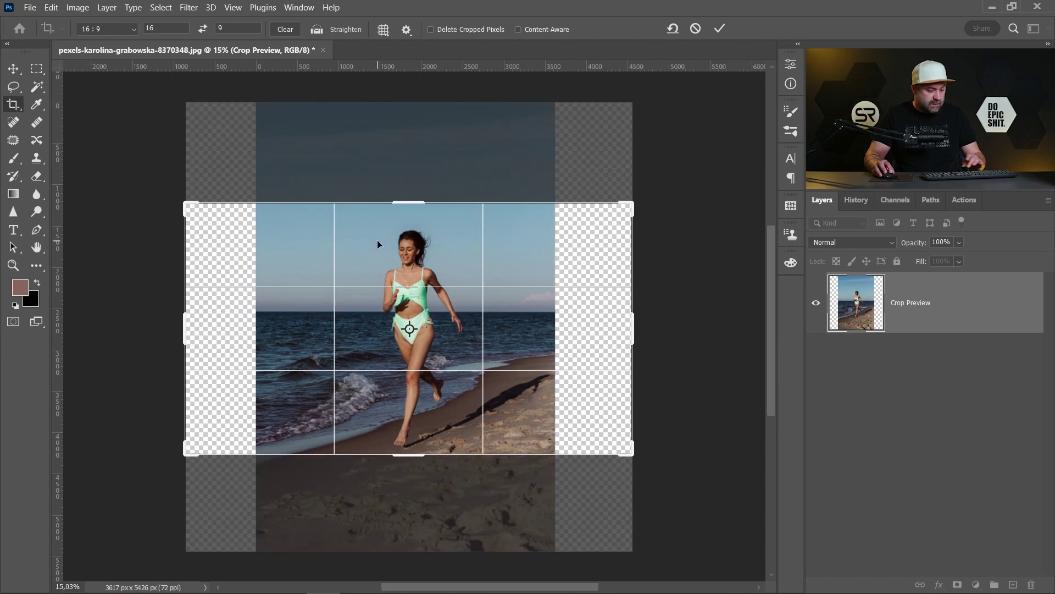
{"action": "key", "text": "Return"}
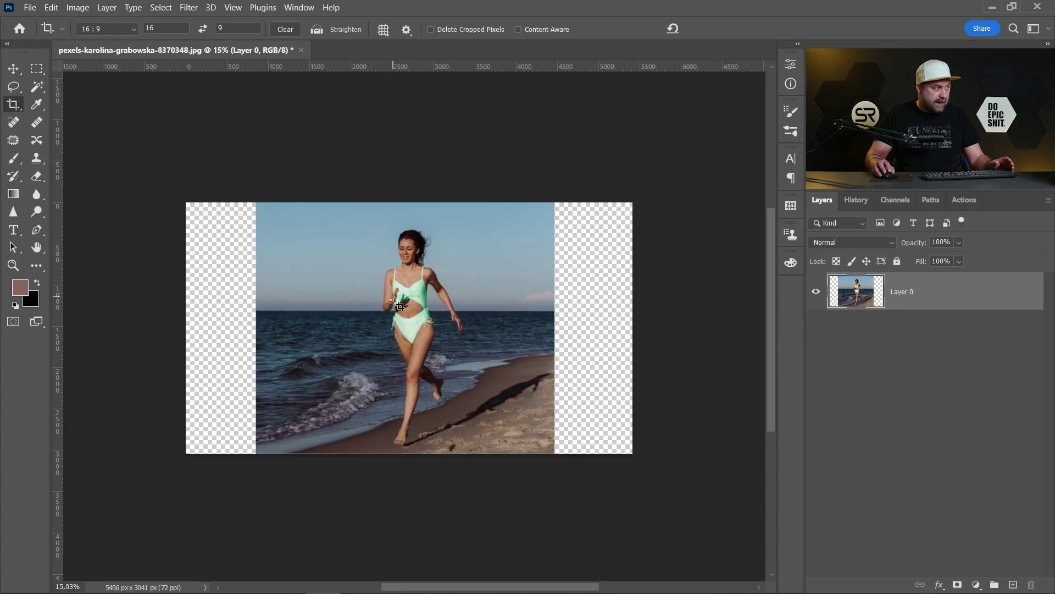
- Run Select > Subject to select the running woman
{"action": "scroll", "coordinate": [412, 316], "scroll_direction": "up", "scroll_amount": 1}
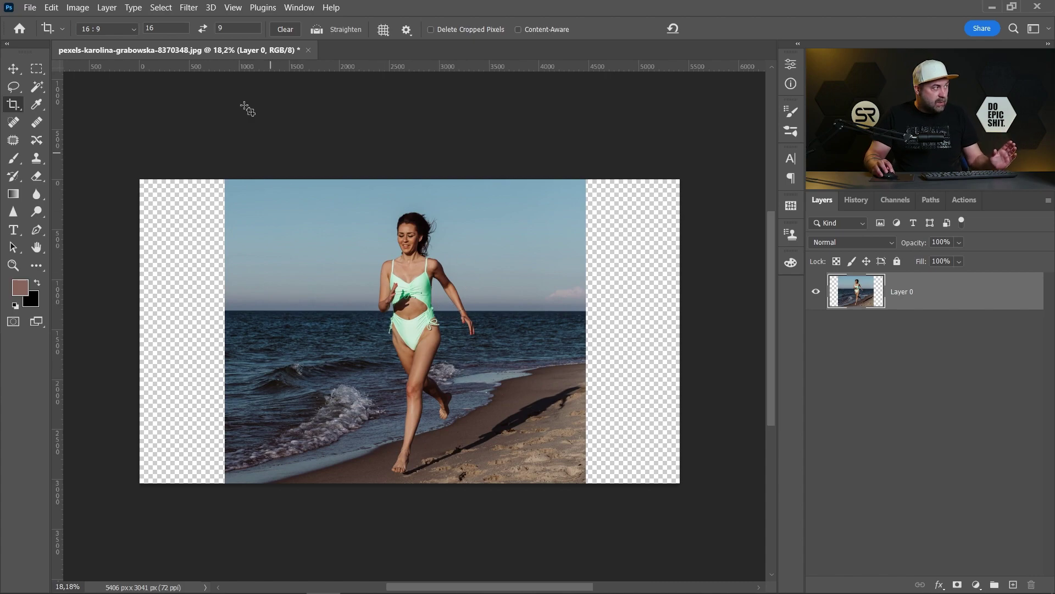
{"action": "left_click", "coordinate": [161, 8]}
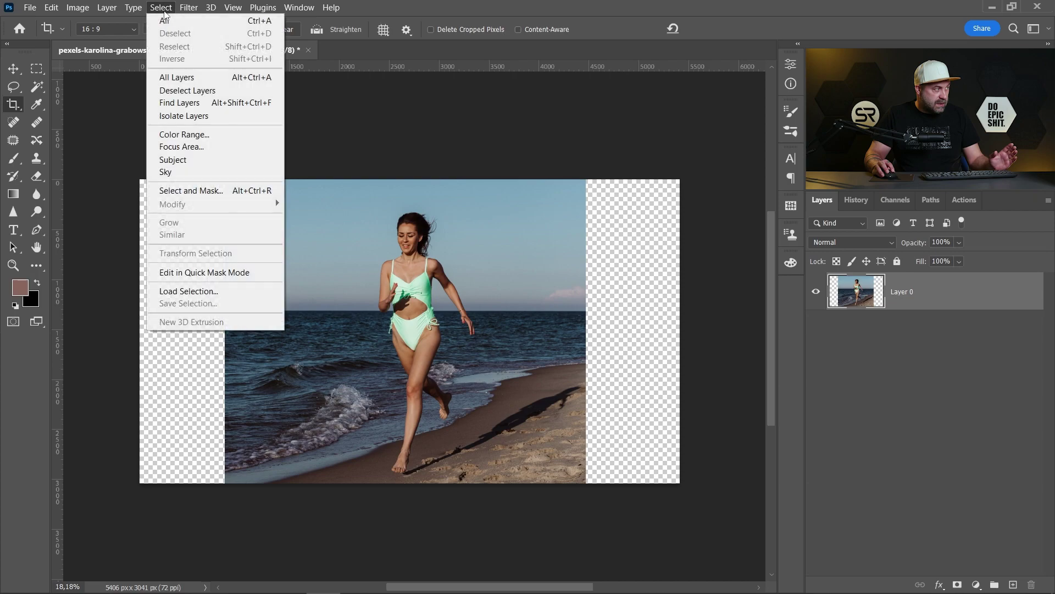
{"action": "left_click", "coordinate": [173, 160]}
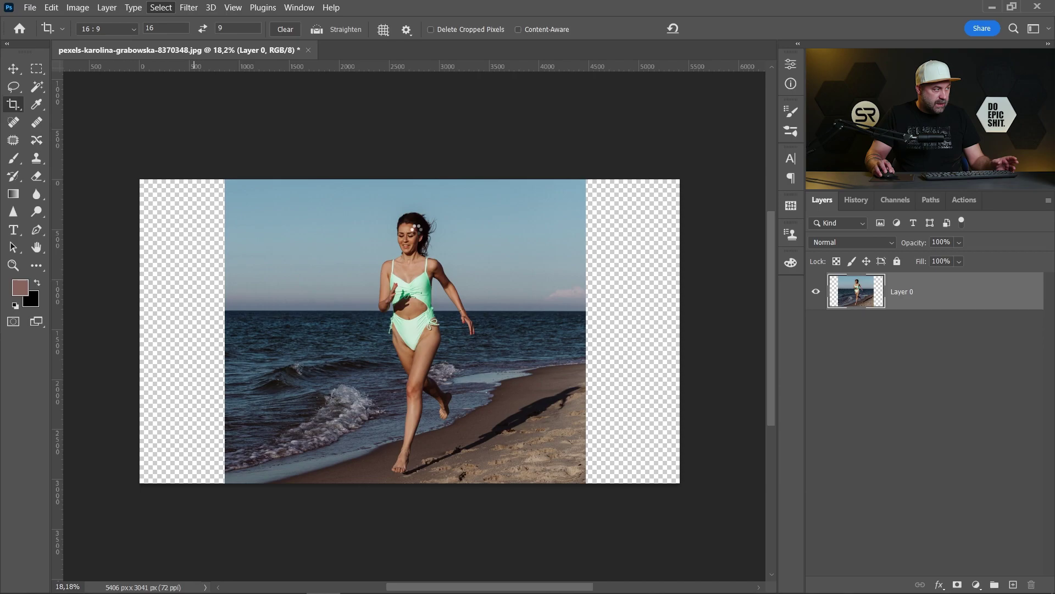
- Zoom in and pan around the woman's legs to check the selection edges
{"action": "scroll", "coordinate": [422, 331], "scroll_direction": "up", "scroll_amount": 3}
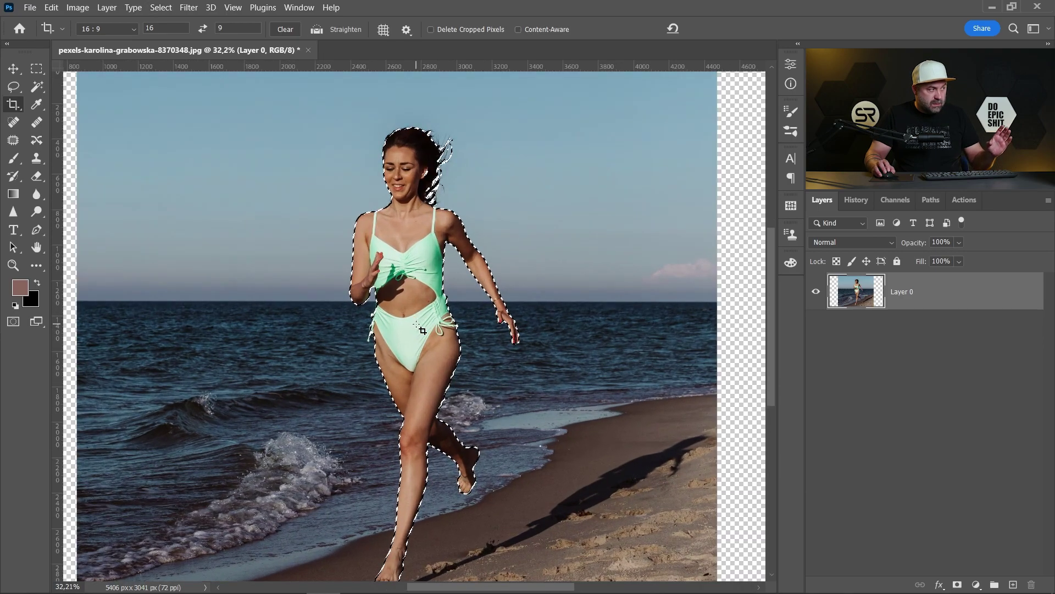
{"action": "scroll", "coordinate": [423, 330], "scroll_direction": "up", "scroll_amount": 2}
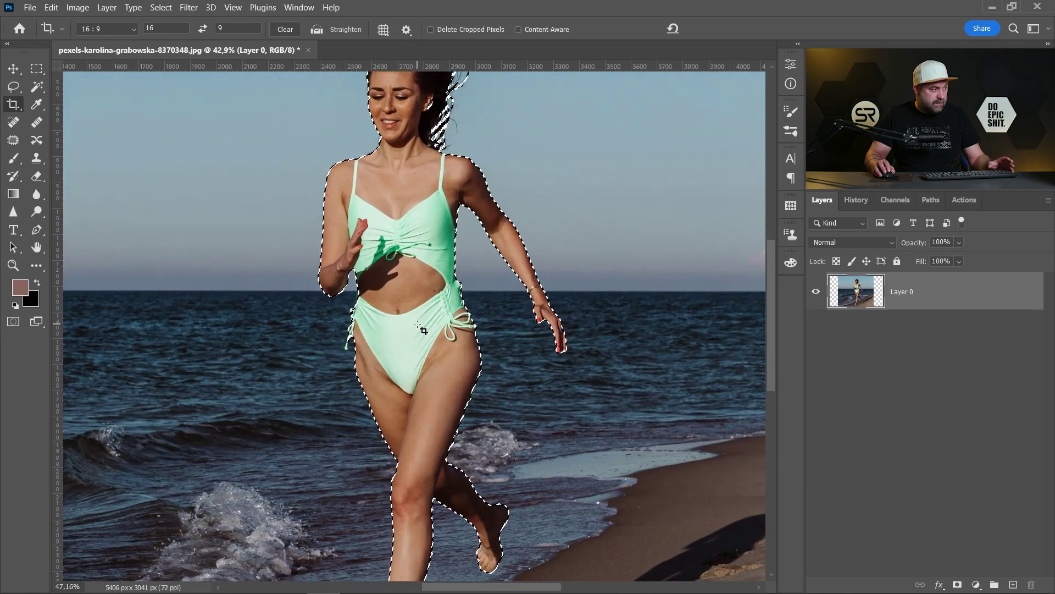
{"action": "scroll", "coordinate": [422, 330], "scroll_direction": "up", "scroll_amount": 2}
{"action": "left_click_drag", "start_coordinate": [448, 405], "coordinate": [458, 325]}
{"action": "scroll", "coordinate": [459, 419], "scroll_direction": "down", "scroll_amount": 2}
{"action": "scroll", "coordinate": [458, 240], "scroll_direction": "down", "scroll_amount": 3}
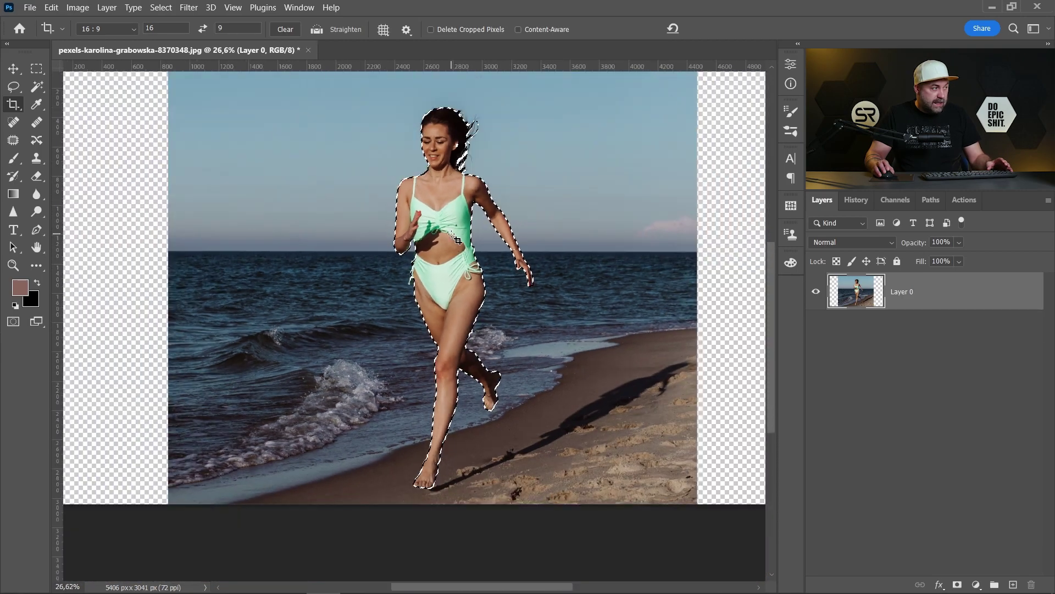
{"action": "scroll", "coordinate": [454, 236], "scroll_direction": "up", "scroll_amount": 1}
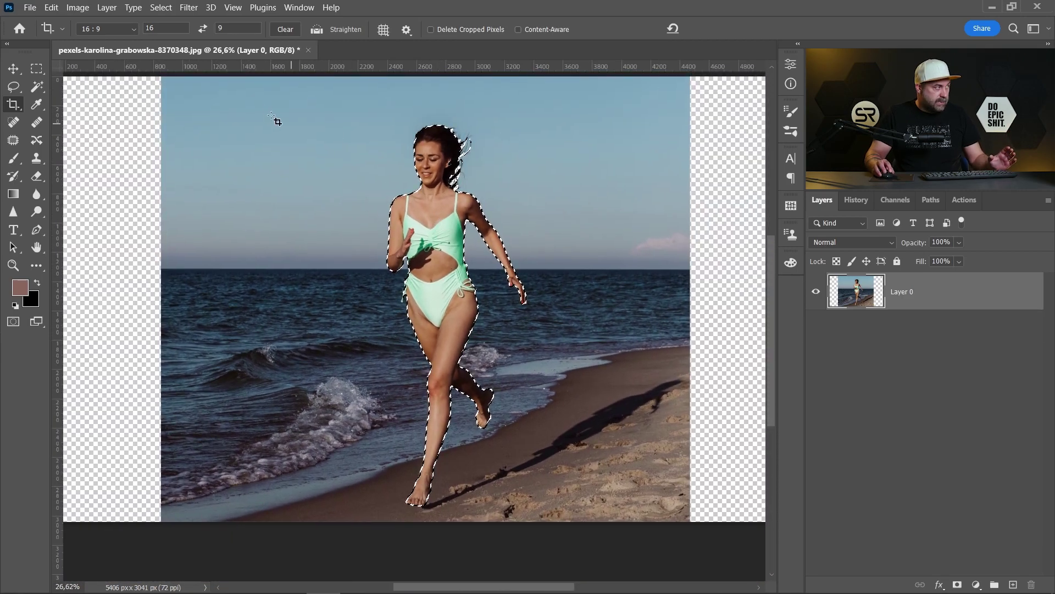
- Expand the selection around the woman by 10 pixels
{"action": "left_click", "coordinate": [161, 8]}
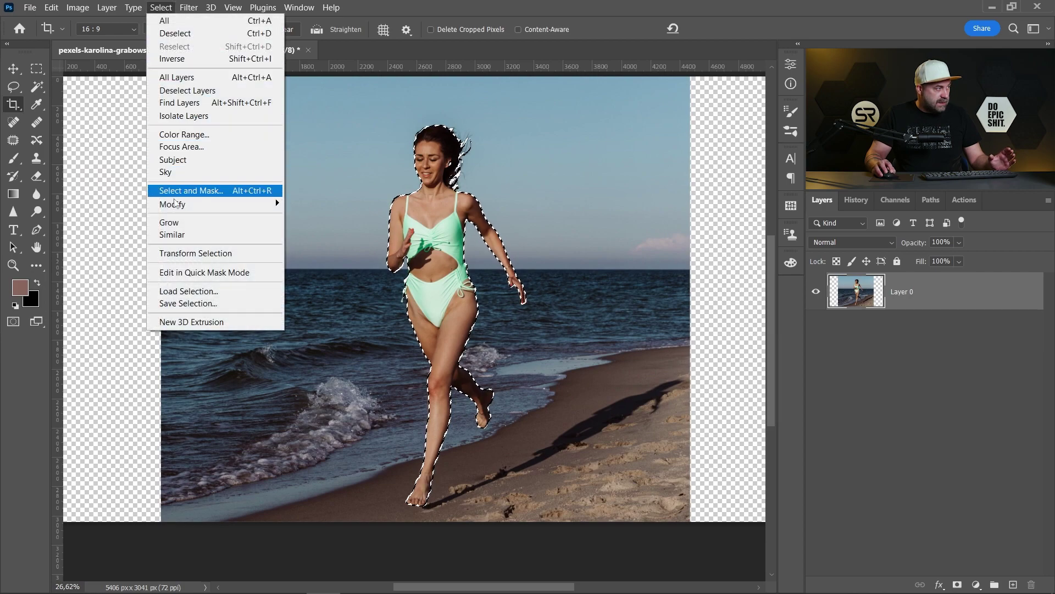
{"action": "mouse_move", "coordinate": [191, 208]}
{"action": "left_click", "coordinate": [311, 229]}
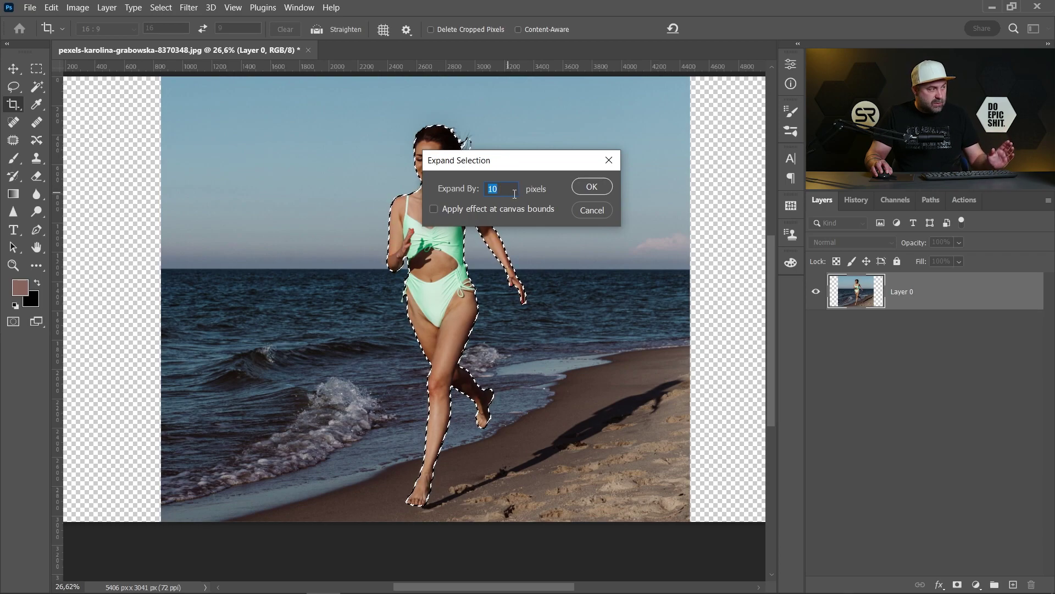
{"action": "left_click", "coordinate": [583, 188]}
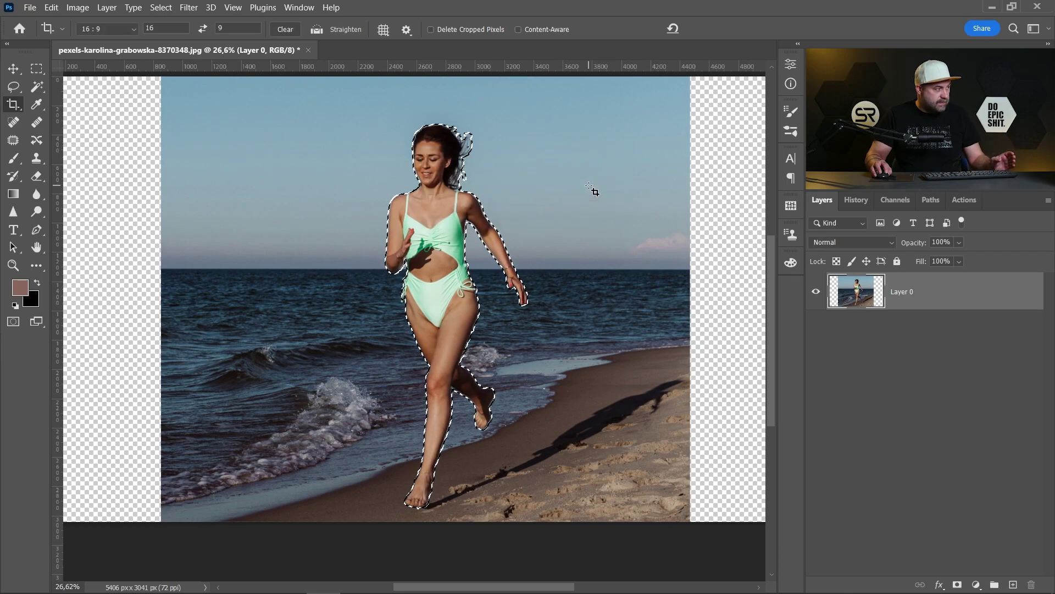
{"action": "scroll", "coordinate": [592, 191], "scroll_direction": "down", "scroll_amount": 2}
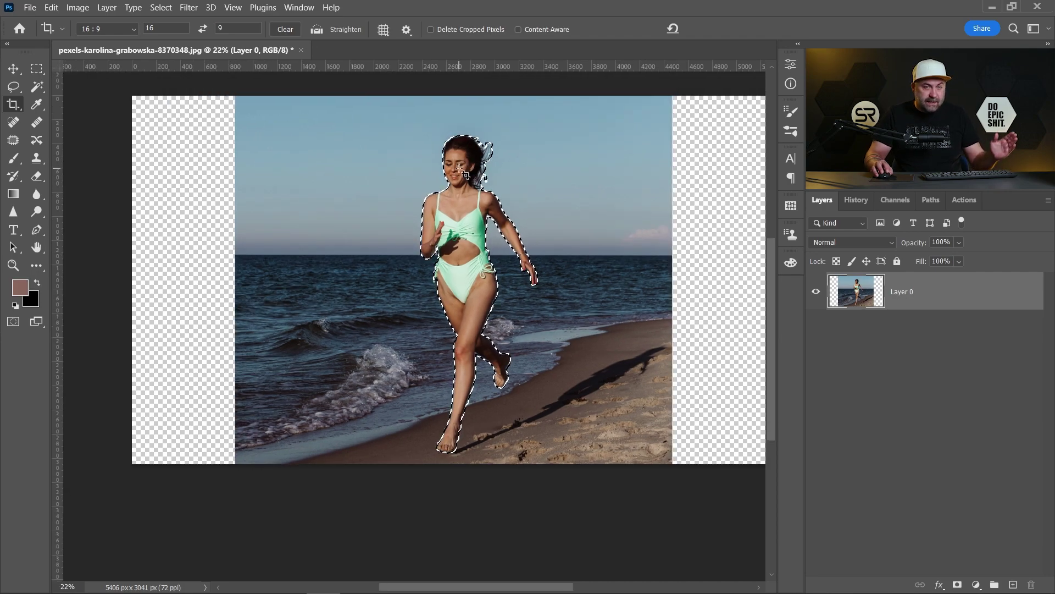
- Save the selection as a new alpha channel named Subject
{"action": "left_click", "coordinate": [161, 8]}
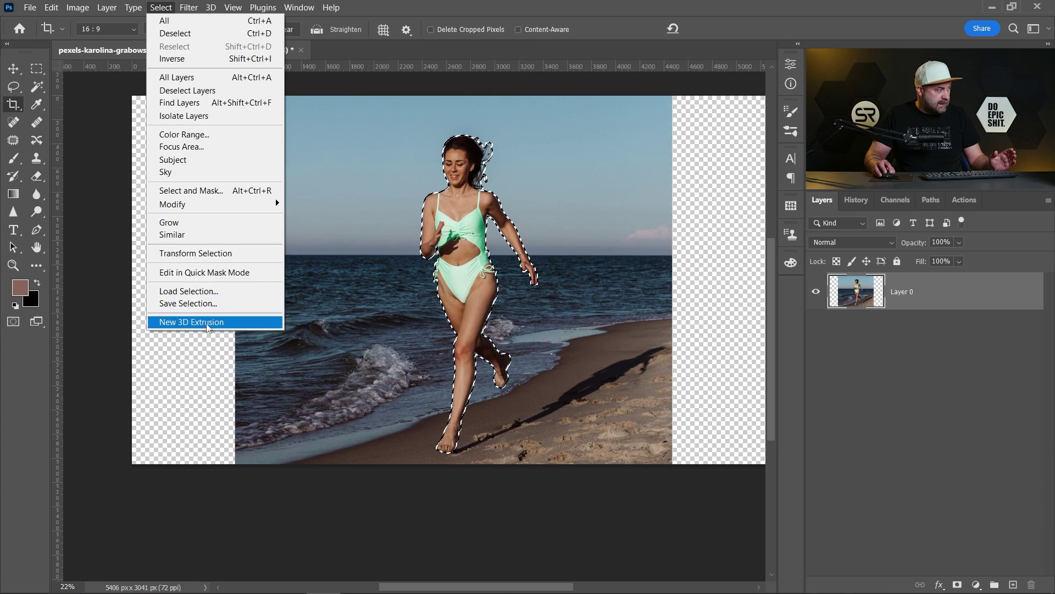
{"action": "left_click", "coordinate": [198, 306]}
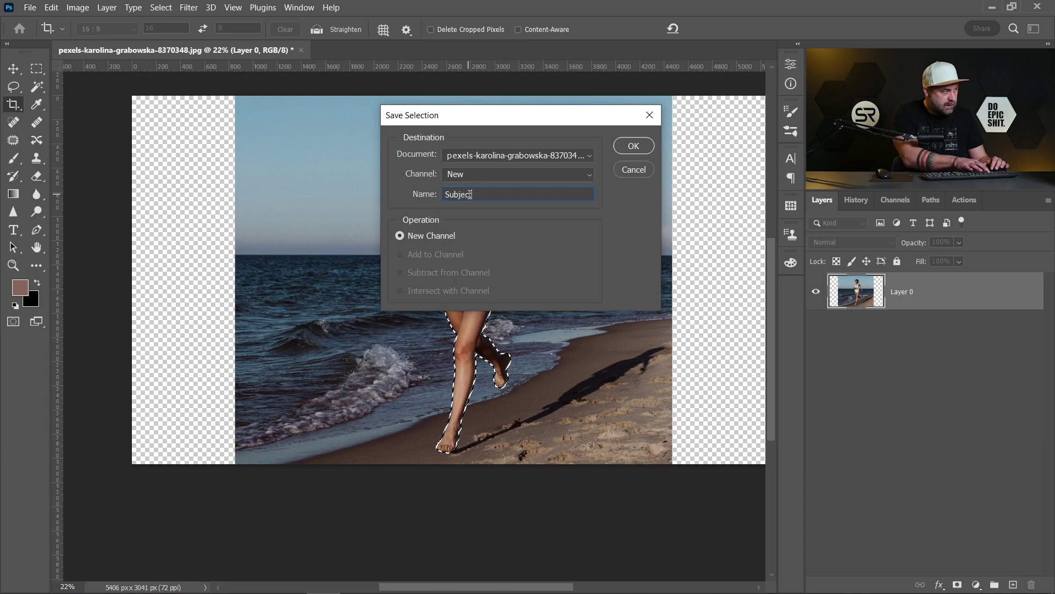
{"action": "left_click", "coordinate": [633, 145]}
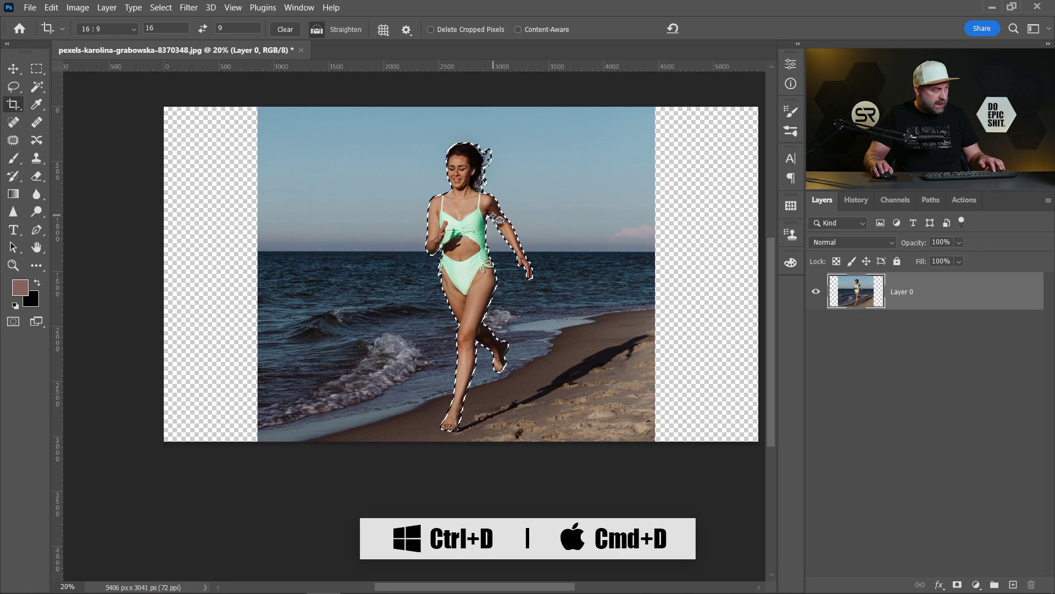
- Deselect, then start Content-Aware Scale on Layer 0 with Protect set to Subject
{"action": "key", "text": "ctrl+d"}
{"action": "scroll", "coordinate": [491, 221], "scroll_direction": "down", "scroll_amount": 1}
{"action": "left_click_drag", "start_coordinate": [507, 216], "coordinate": [483, 230]}
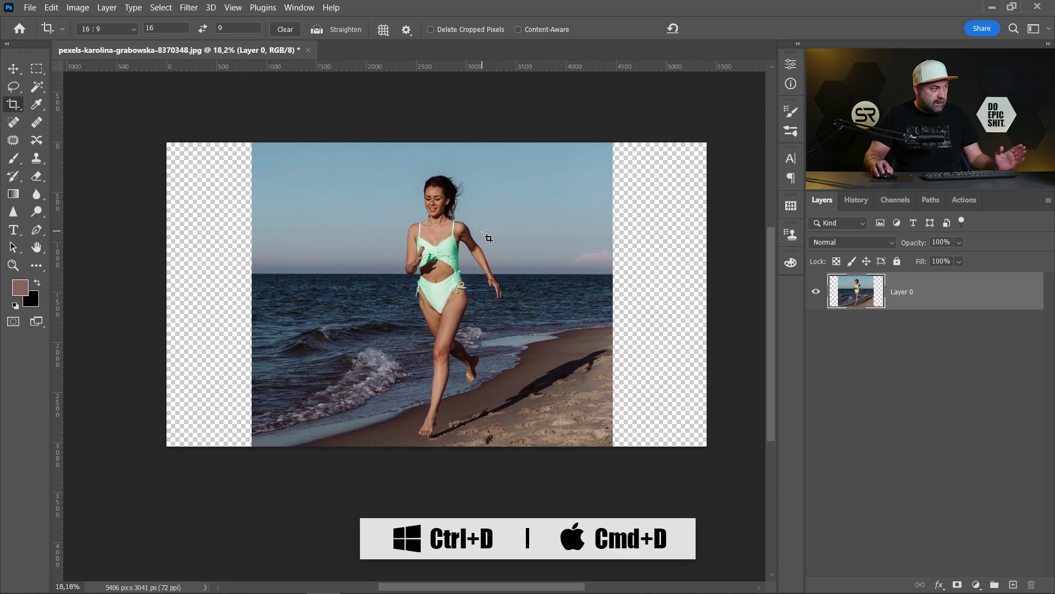
{"action": "left_click", "coordinate": [51, 8]}
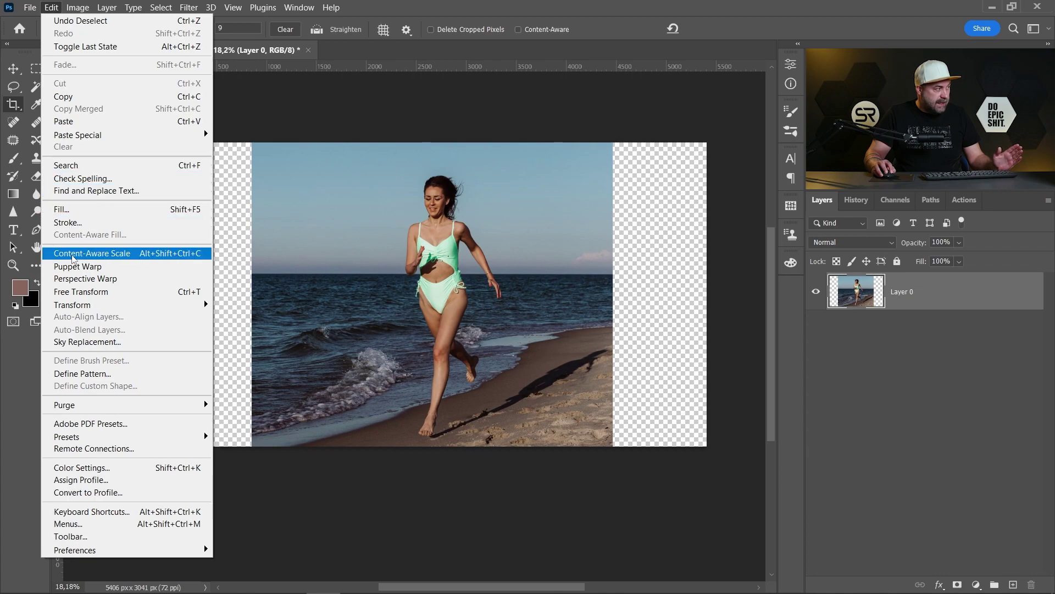
{"action": "left_click", "coordinate": [107, 253]}
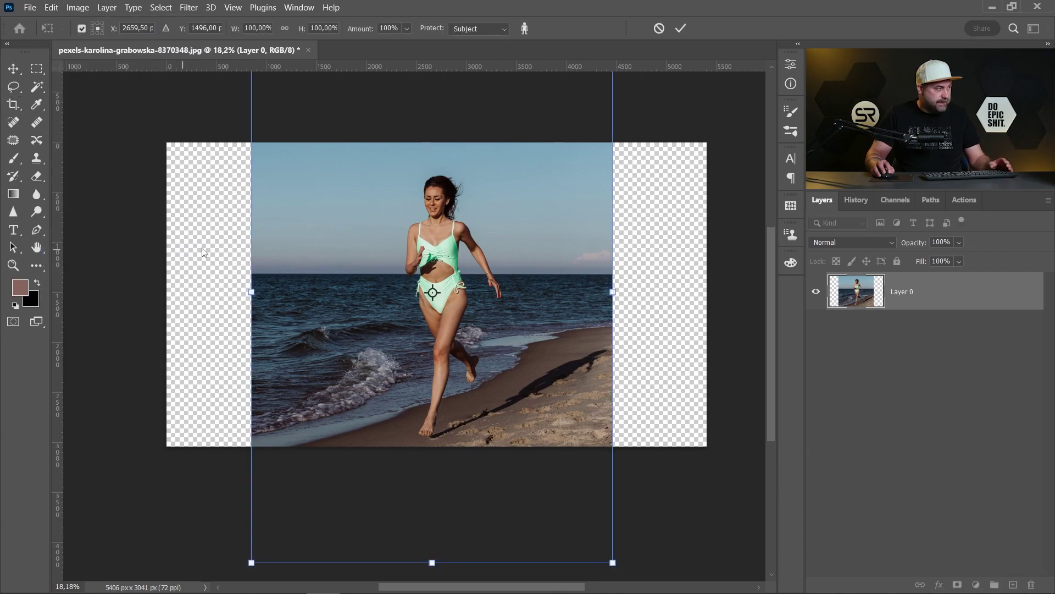
{"action": "left_click", "coordinate": [476, 29]}
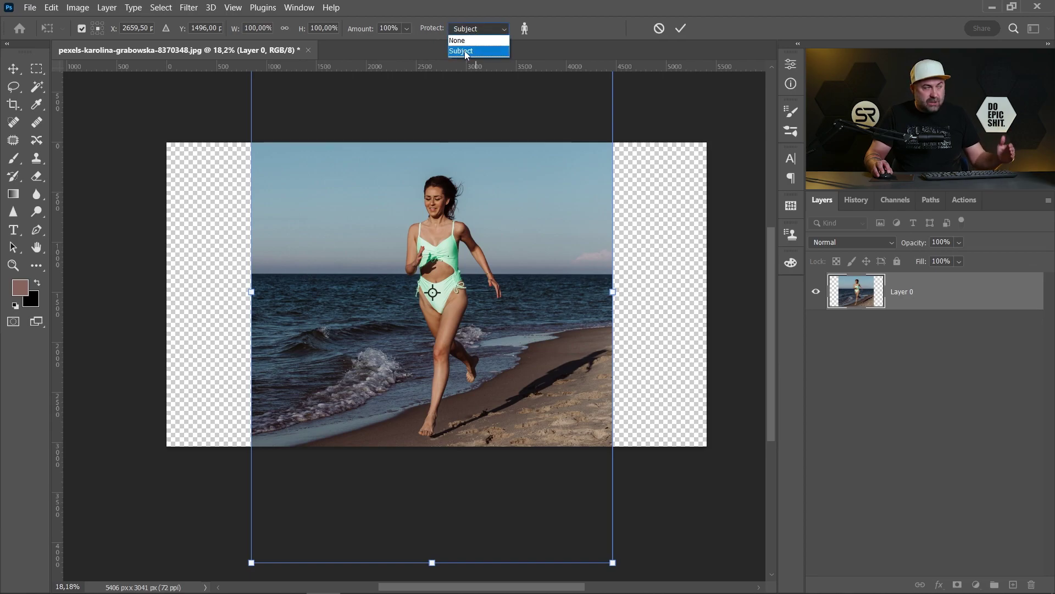
{"action": "left_click", "coordinate": [467, 52]}
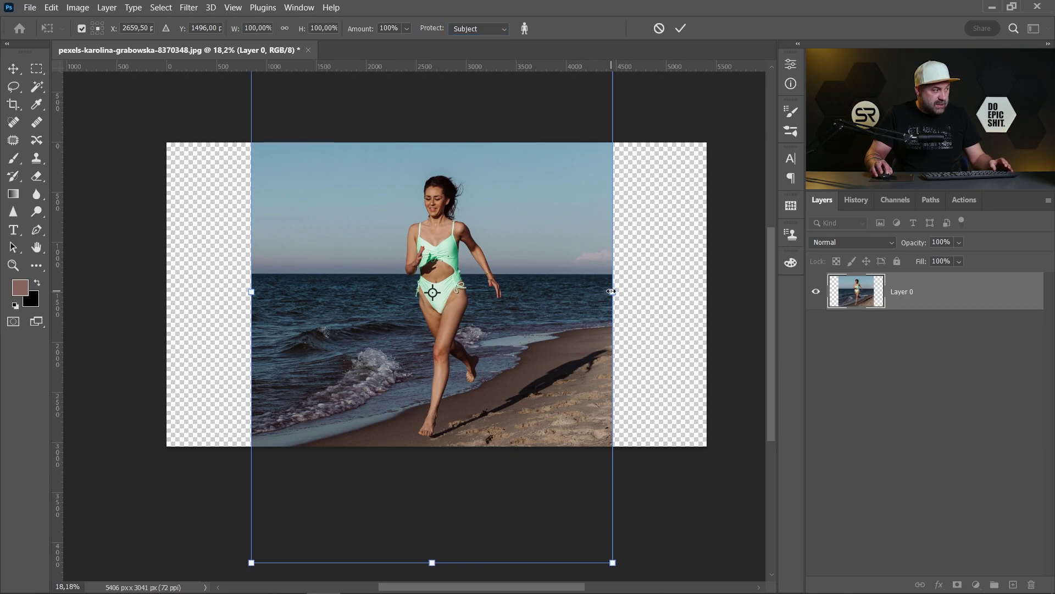
- Stretch the beach to 137.10% width, shift it to the right edge, and commit
{"action": "left_click_drag", "start_coordinate": [616, 294], "coordinate": [682, 295]}
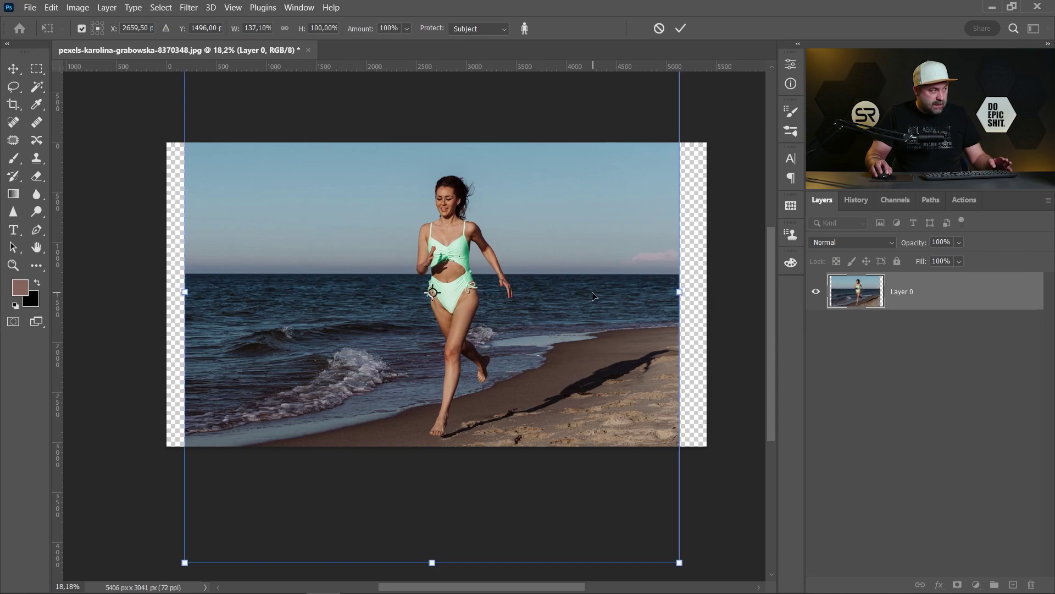
{"action": "left_click_drag", "start_coordinate": [594, 295], "coordinate": [617, 292]}
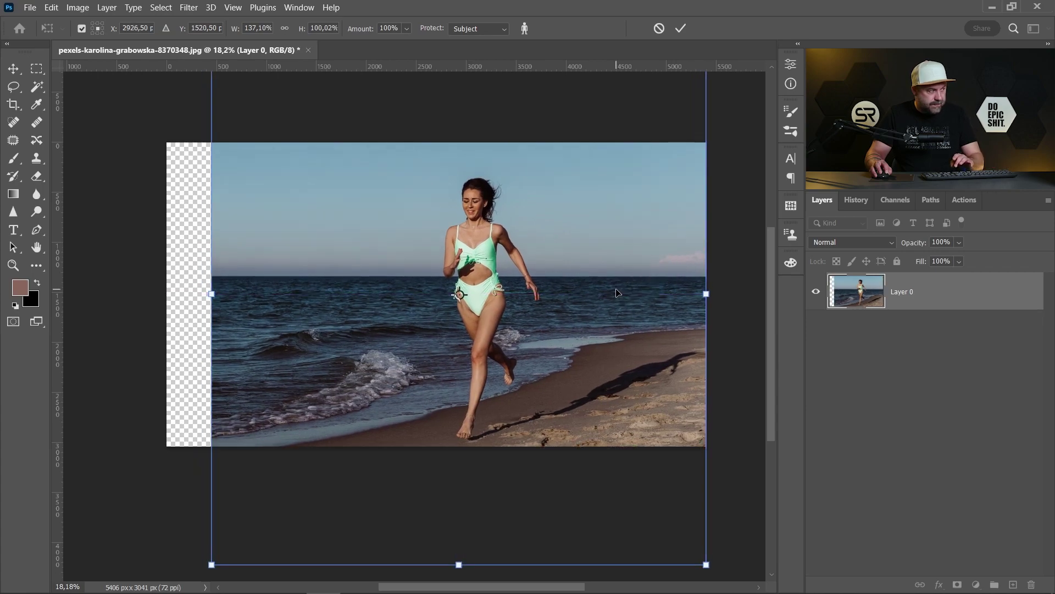
{"action": "key", "text": "Return"}
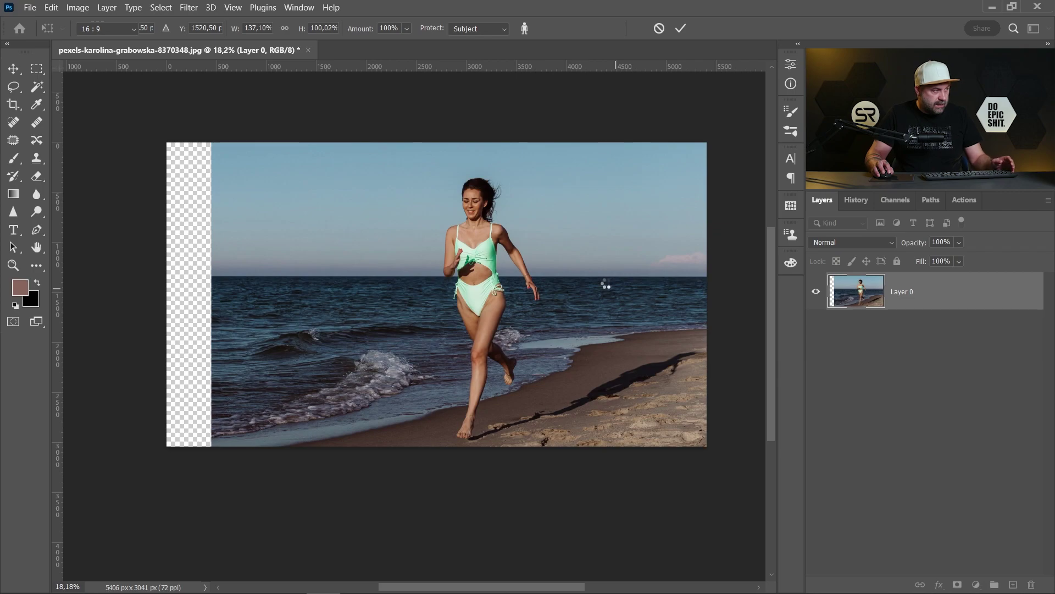
- Flatten the image into a single background layer
{"action": "key", "text": "c"}
{"action": "right_click", "coordinate": [929, 296]}
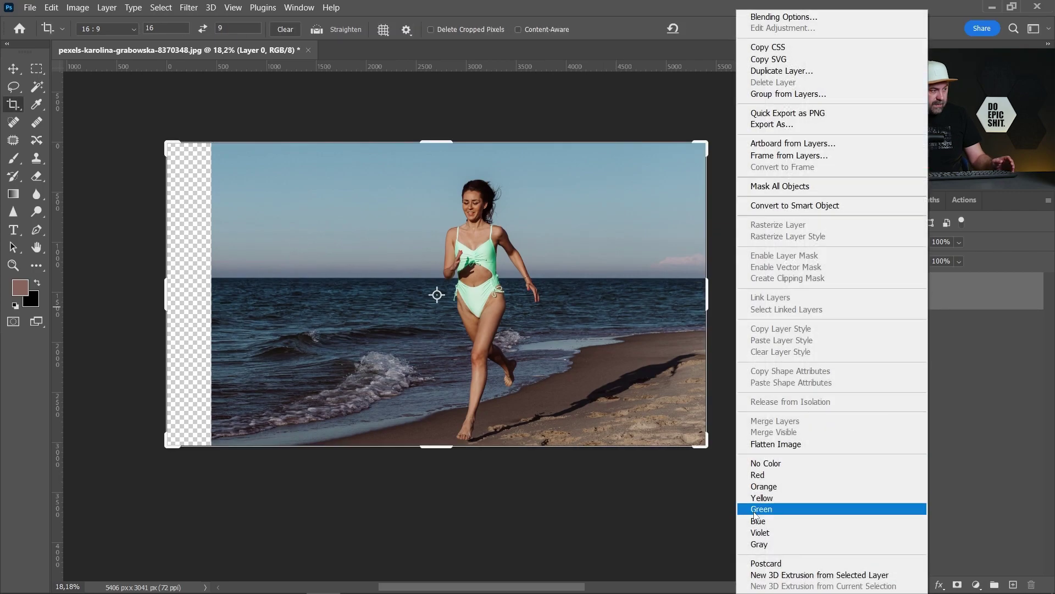
{"action": "left_click", "coordinate": [778, 447]}
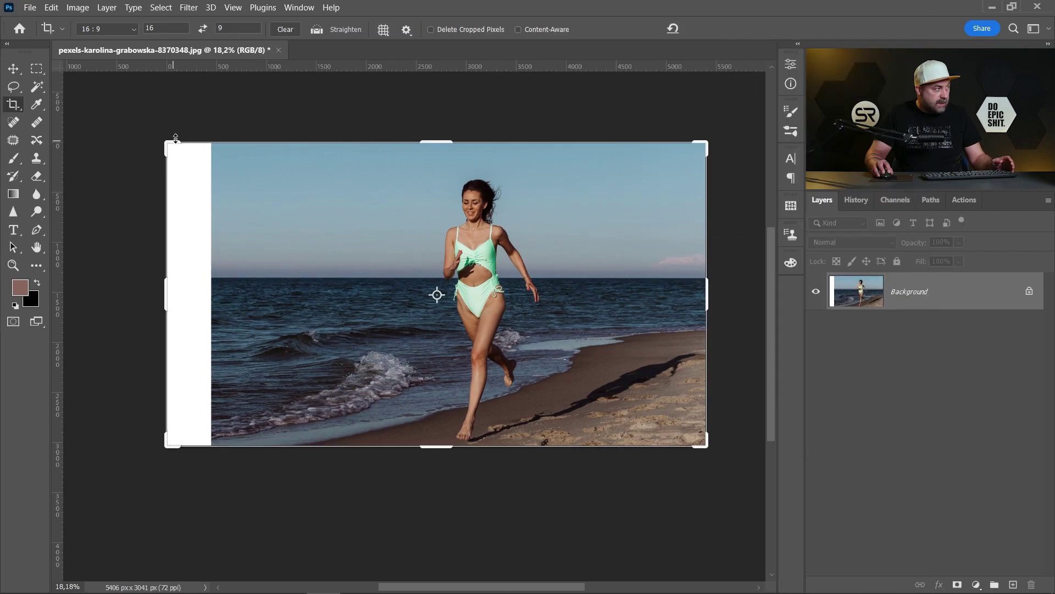
- Marquee the blank left strip, fill it with Content-Aware Fill, and deselect
{"action": "left_click", "coordinate": [38, 71]}
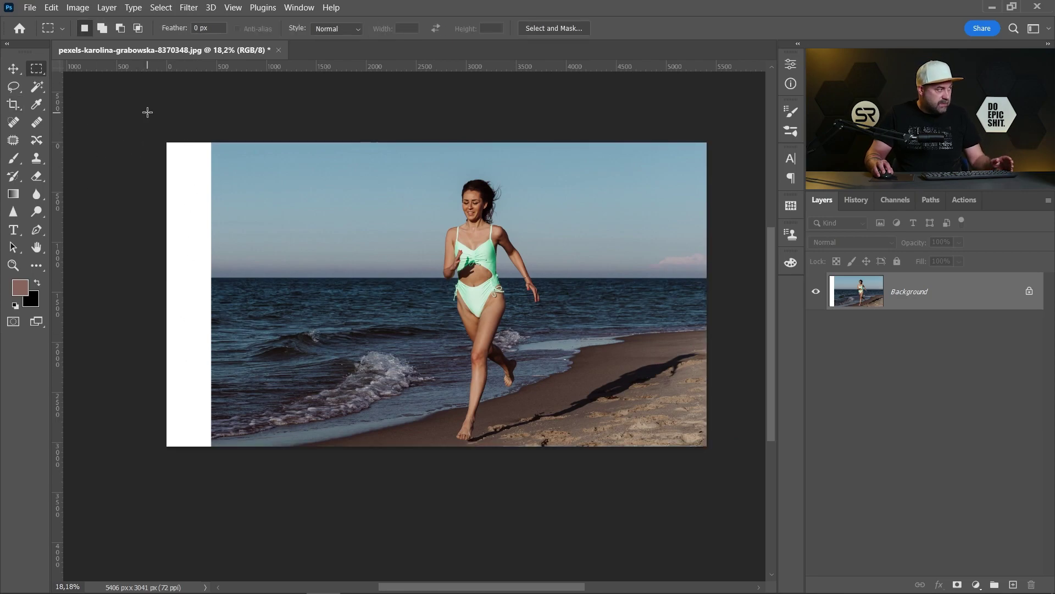
{"action": "left_click_drag", "start_coordinate": [146, 110], "coordinate": [214, 519]}
{"action": "left_click", "coordinate": [51, 8]}
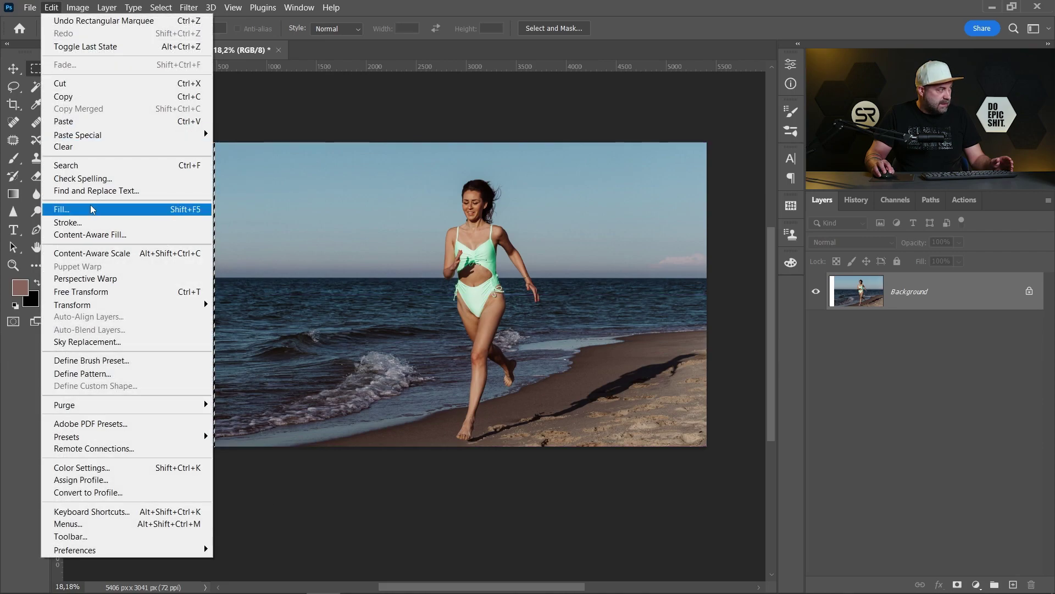
{"action": "left_click", "coordinate": [101, 235]}
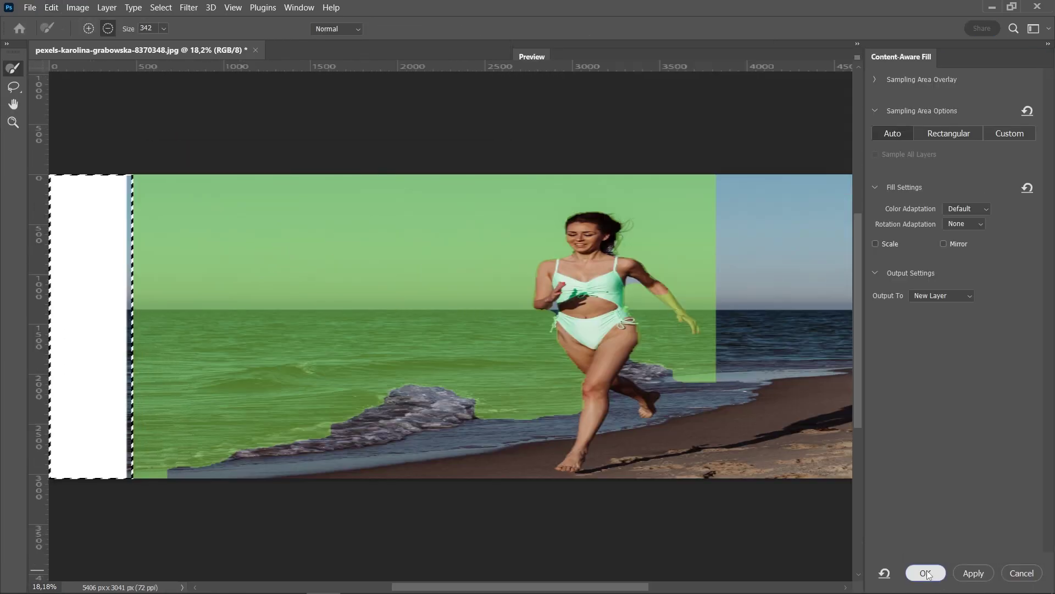
{"action": "left_click", "coordinate": [925, 573]}
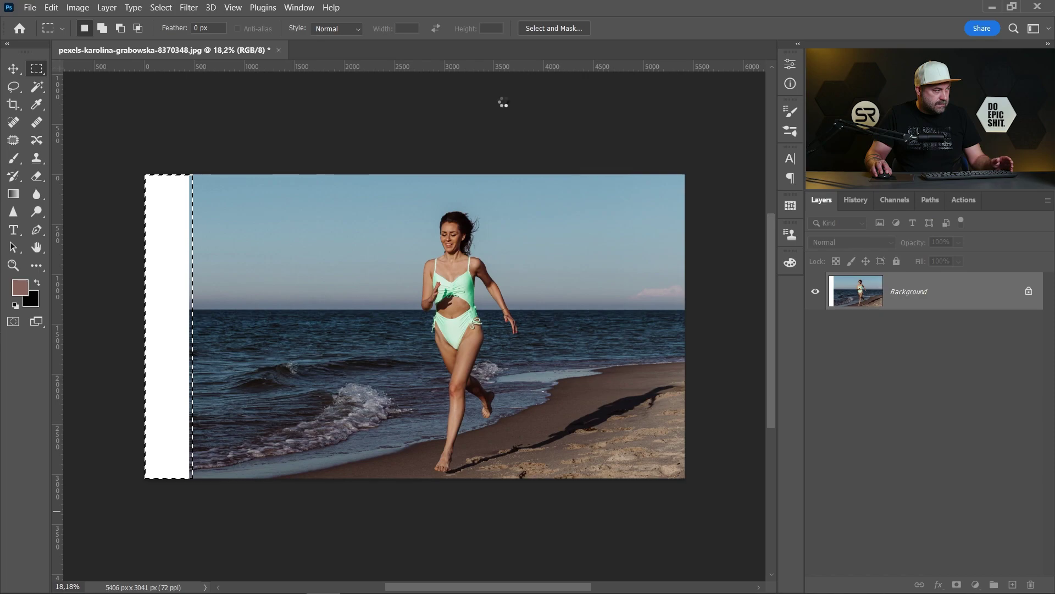
{"action": "key", "text": "ctrl+d"}
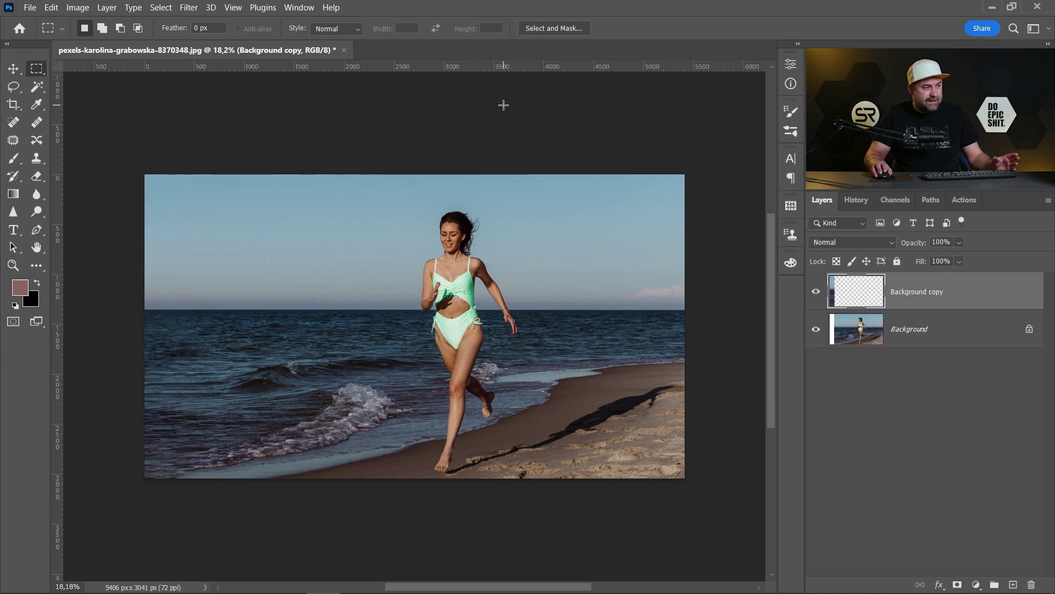
- View the original portrait in History, then return to the final Deselect state
{"action": "left_click", "coordinate": [856, 200]}
{"action": "left_click", "coordinate": [875, 230]}
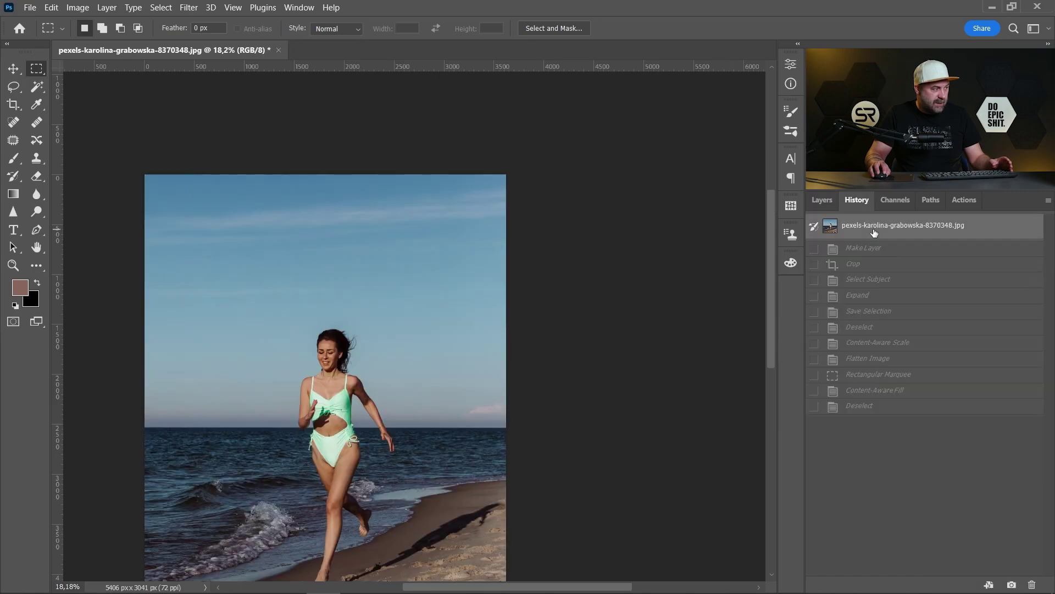
{"action": "scroll", "coordinate": [481, 396], "scroll_direction": "down", "scroll_amount": 2}
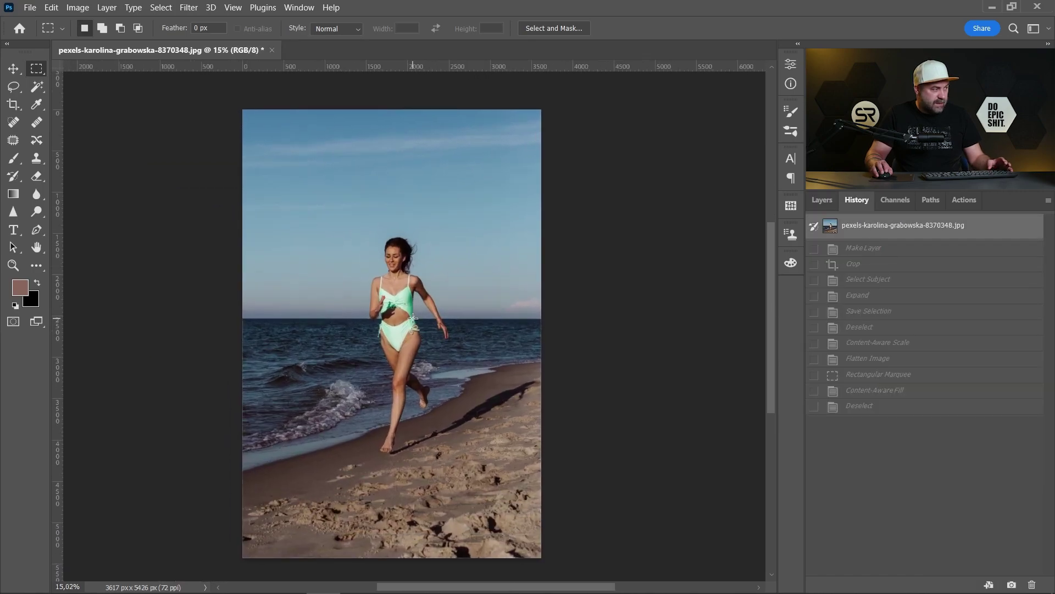
{"action": "left_click", "coordinate": [859, 406]}
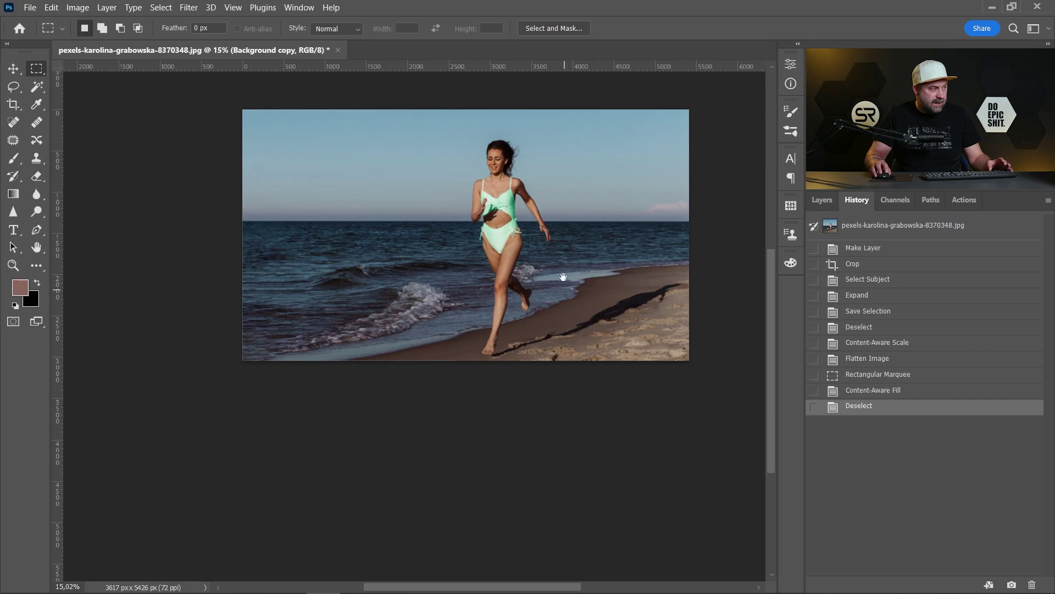
{"action": "scroll", "coordinate": [503, 370], "scroll_direction": "up", "scroll_amount": 2}
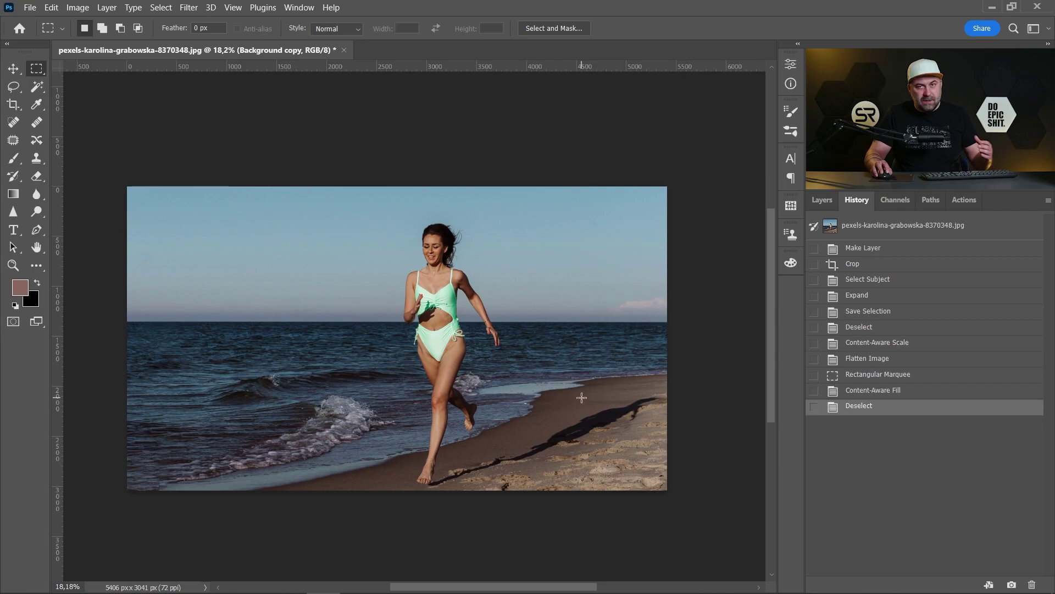
{"action": "scroll", "coordinate": [572, 403], "scroll_direction": "up", "scroll_amount": 1}
{"action": "left_click_drag", "start_coordinate": [492, 377], "coordinate": [518, 372]}
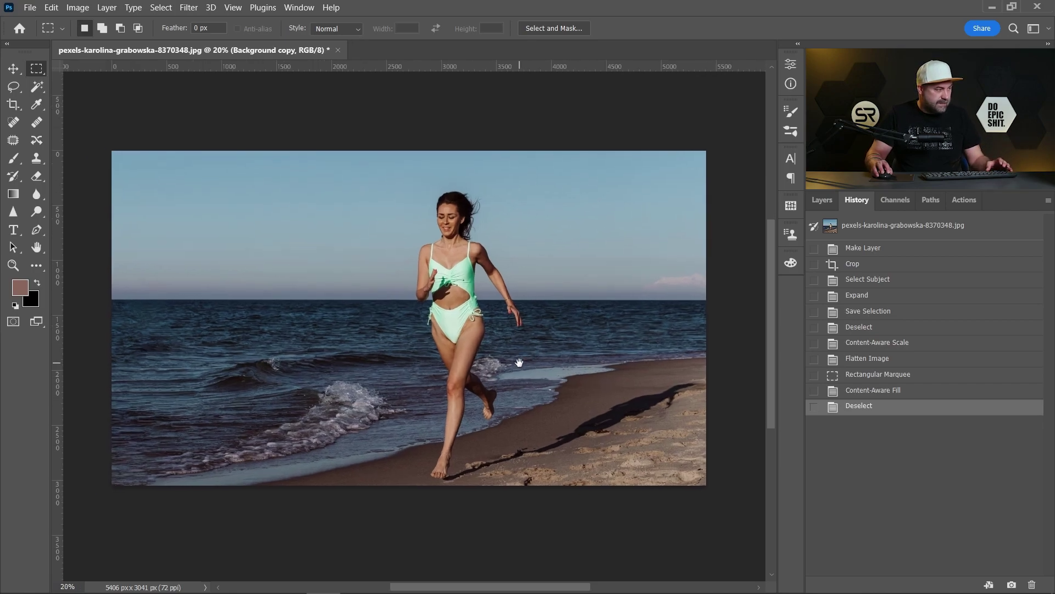